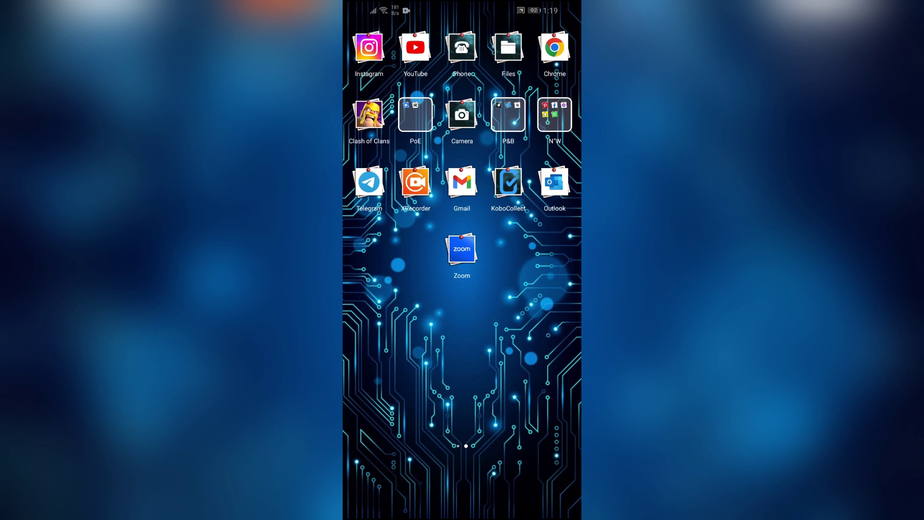
Launch Zoom from the Android home screen.
{"action": "left_click", "coordinate": [462, 249]}
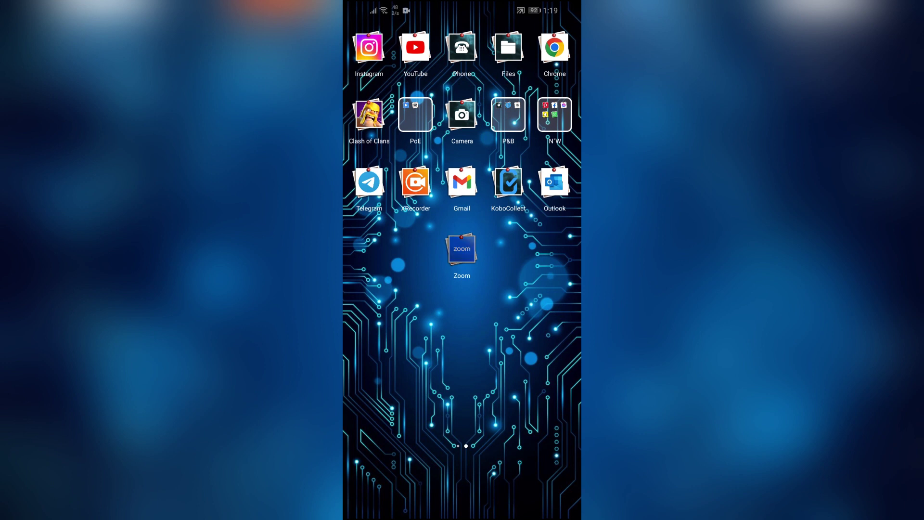
Start a personal-meeting-ID meeting with video off, leaving audio unjoined.
{"action": "left_click", "coordinate": [372, 68]}
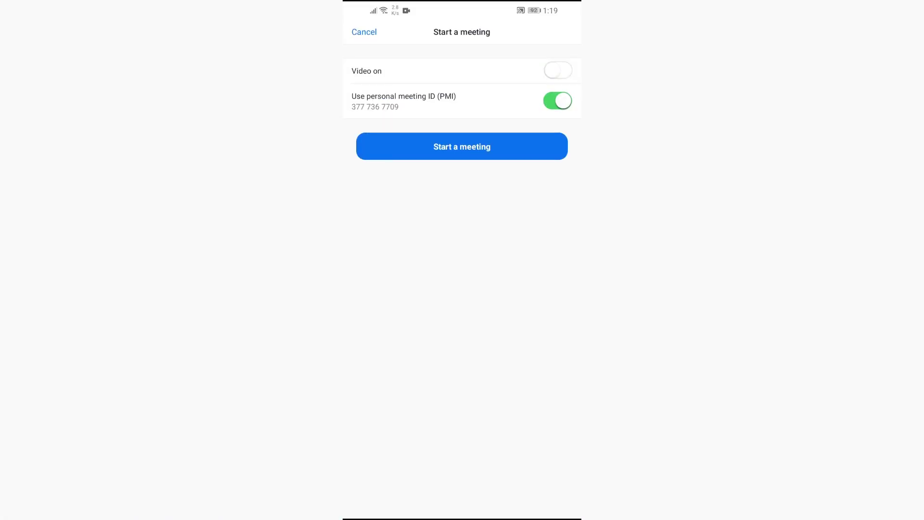
{"action": "left_click", "coordinate": [462, 146]}
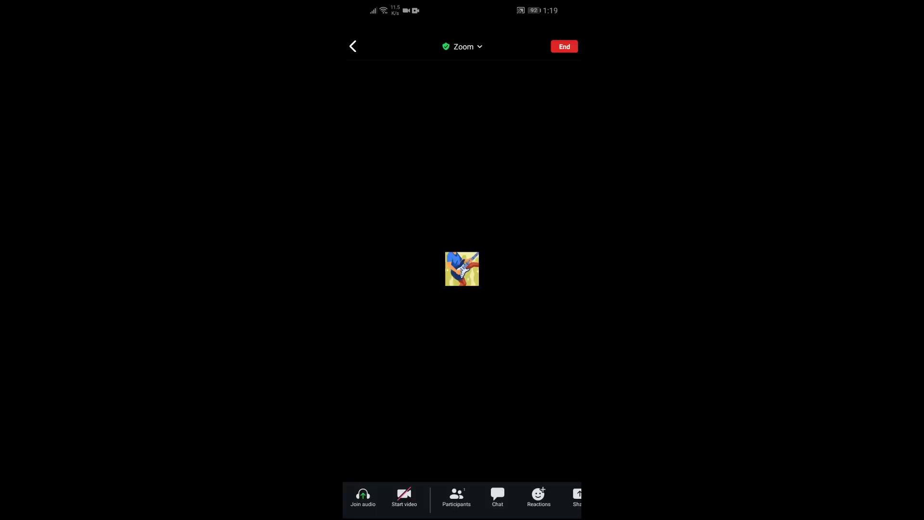
{"action": "key", "text": "Escape"}
Copy the invite link from meeting info, then minimise the meeting to the home screen.
{"action": "left_click", "coordinate": [462, 46]}
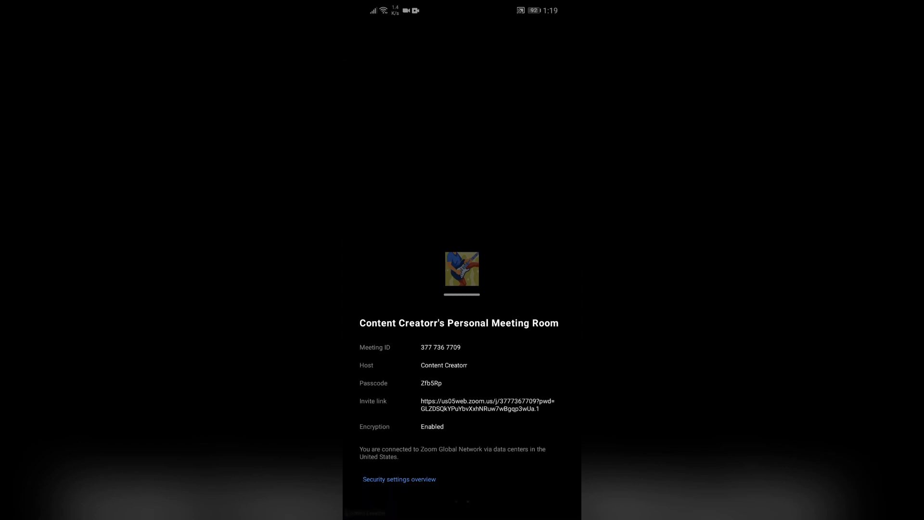
{"action": "left_click", "coordinate": [487, 405]}
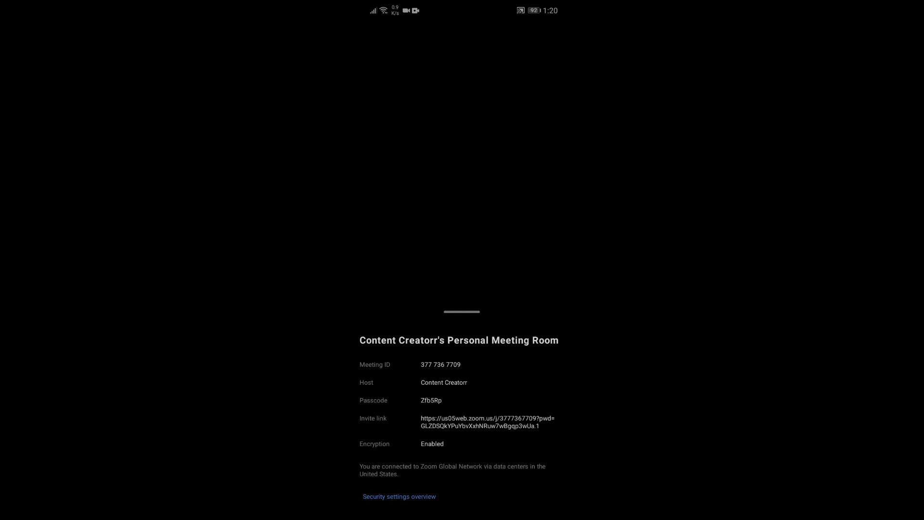
{"action": "key", "text": "super"}
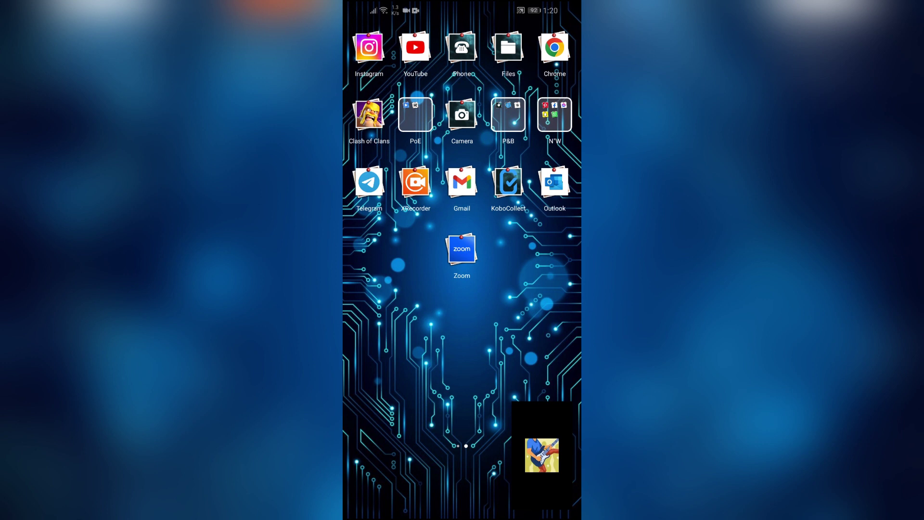
Swipe to the home screen page that holds Notepad.
{"action": "left_click_drag", "start_coordinate": [391, 325], "coordinate": [549, 324]}
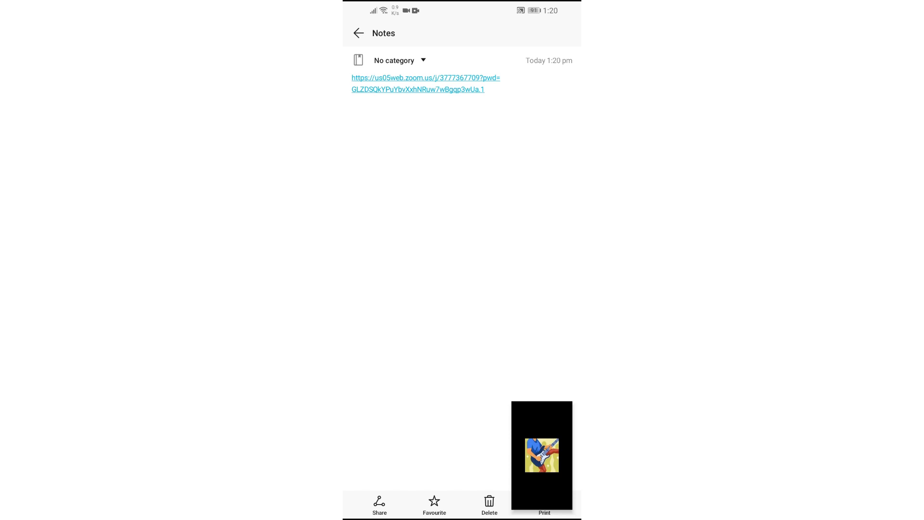
Leave Notepad for the home screen and swipe to the page showing Zoom.
{"action": "key", "text": "Home"}
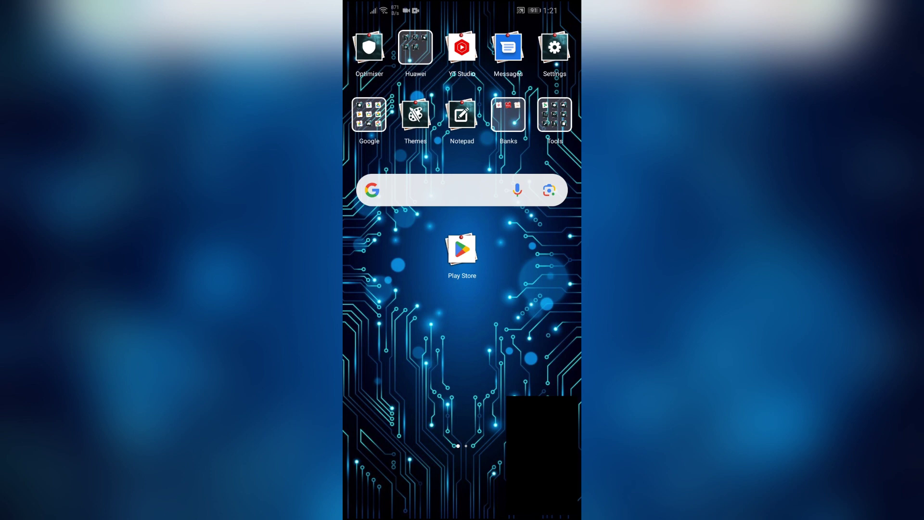
{"action": "left_click_drag", "start_coordinate": [535, 325], "coordinate": [390, 325]}
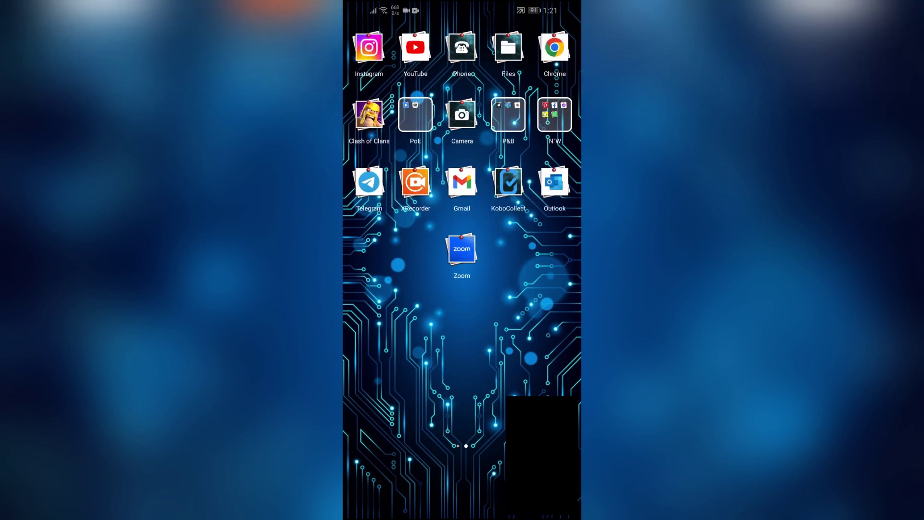